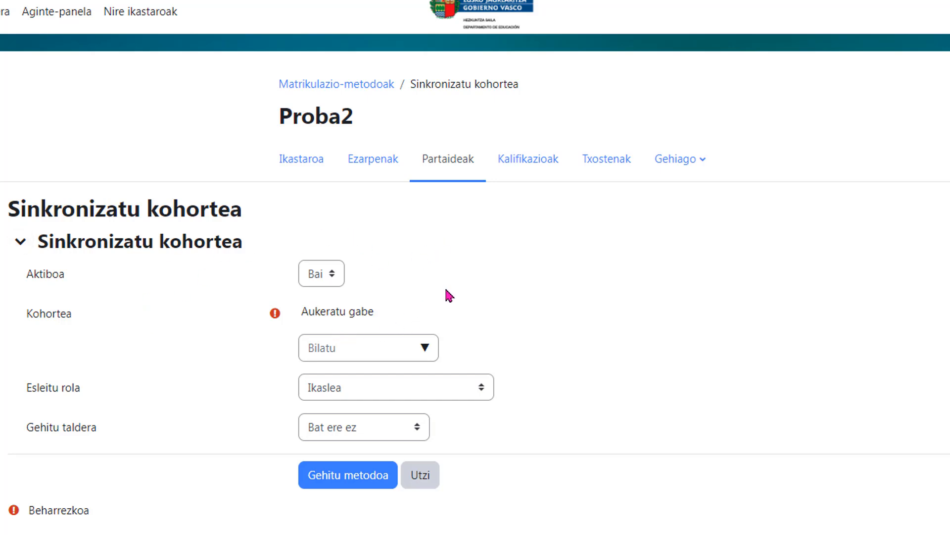
Step: Add a cohort sync enrolment method to Proba2 for cohort BATX1A with the Ikaslea role and no group
{"action": "left_click", "coordinate": [426, 348]}
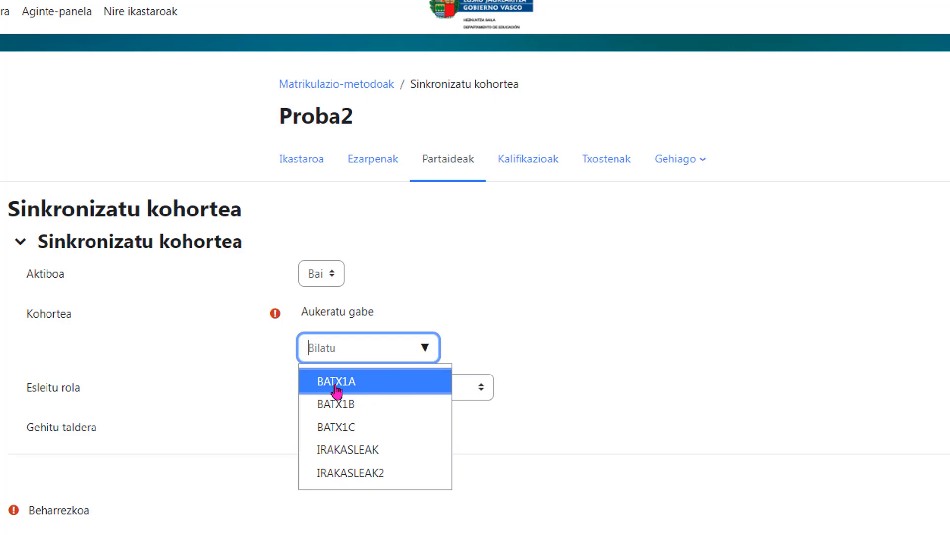
{"action": "left_click", "coordinate": [360, 381]}
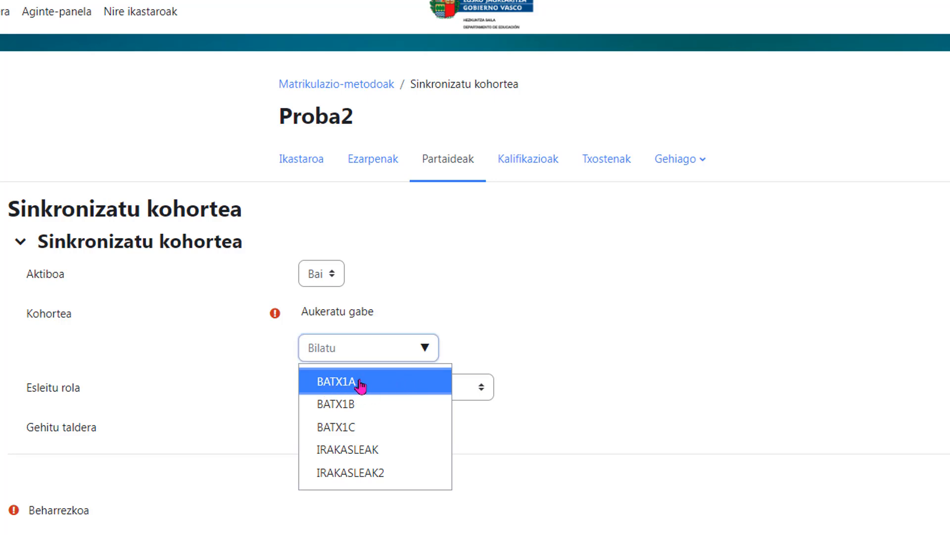
{"action": "left_click", "coordinate": [553, 321]}
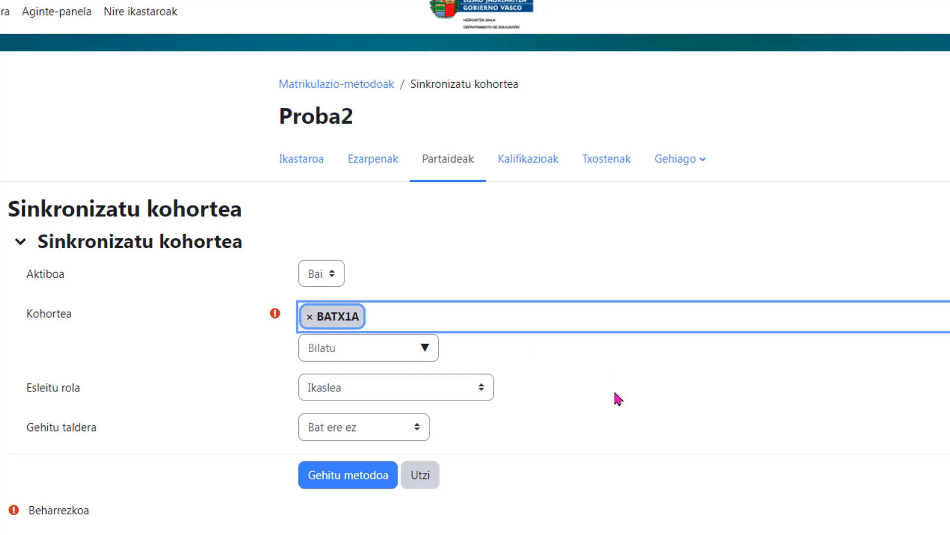
{"action": "left_click", "coordinate": [351, 486]}
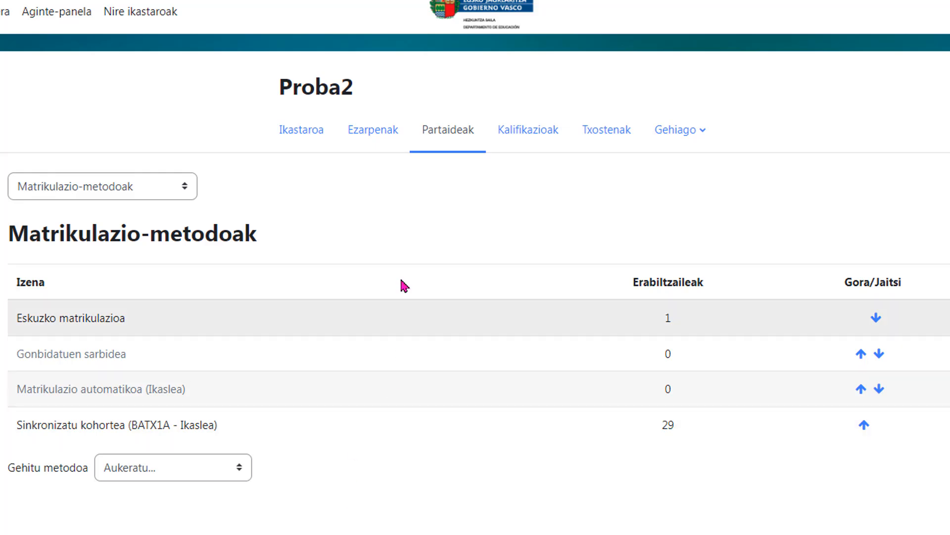
Step: Review the list of enrolled participants and their roles in the Proba2 course
{"action": "left_click", "coordinate": [447, 138]}
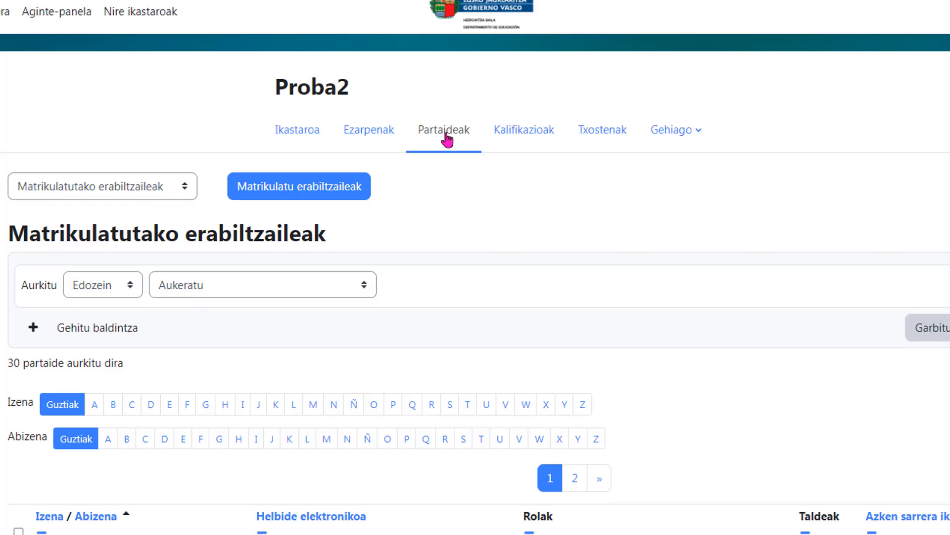
{"action": "scroll", "coordinate": [577, 418], "scroll_direction": "down", "scroll_amount": 10}
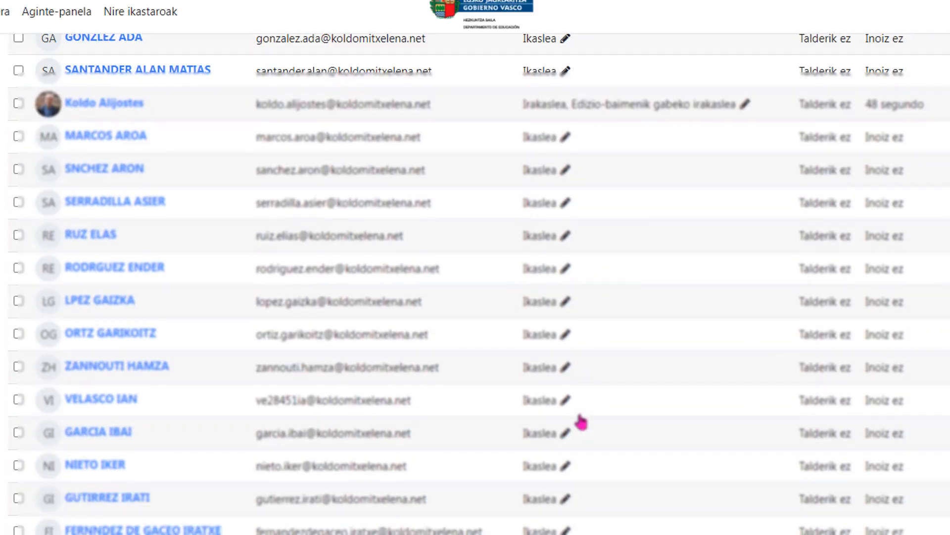
{"action": "scroll", "coordinate": [580, 421], "scroll_direction": "down", "scroll_amount": 4}
{"action": "scroll", "coordinate": [581, 421], "scroll_direction": "up", "scroll_amount": 12}
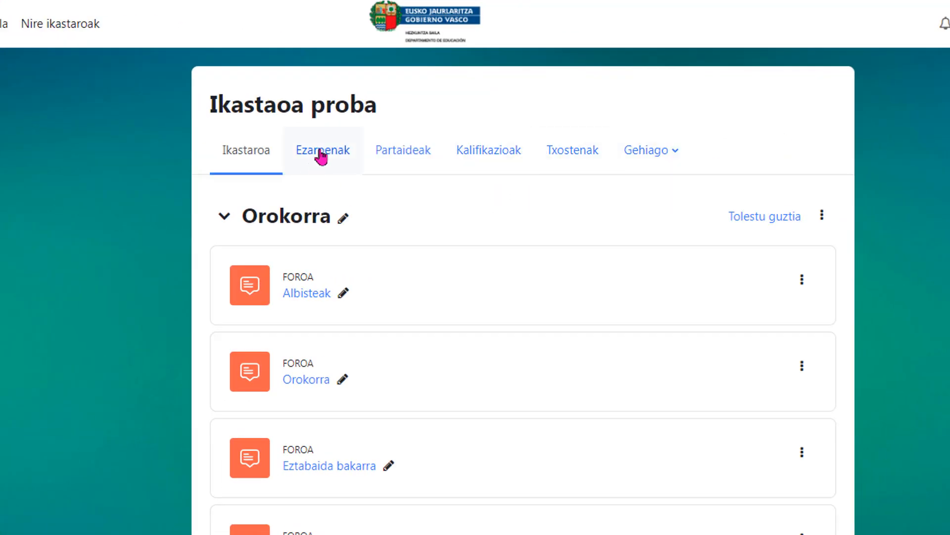
Step: Set the group mode to "Taldeek ezin elkar ikusi" in the settings of the Ikastaoa proba course
{"action": "left_click", "coordinate": [321, 156]}
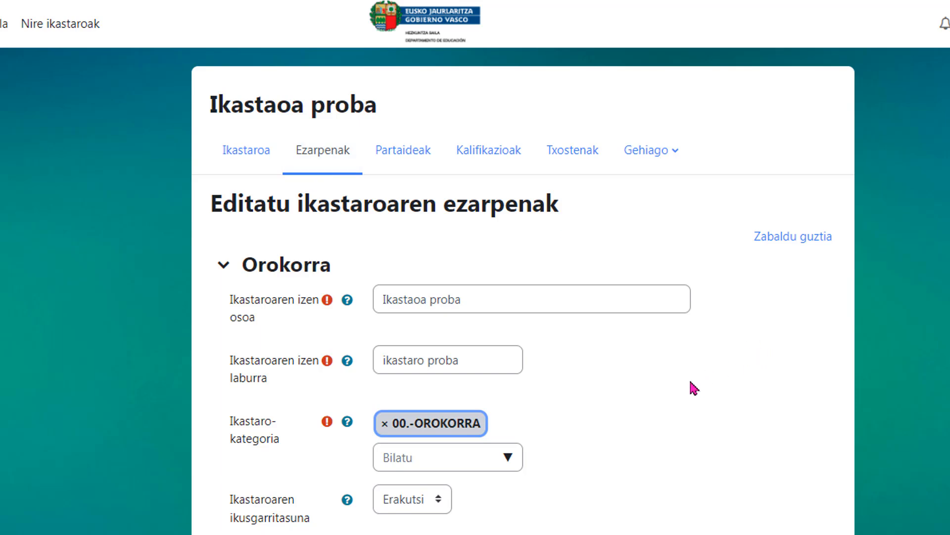
{"action": "scroll", "coordinate": [690, 383], "scroll_direction": "down", "scroll_amount": 2}
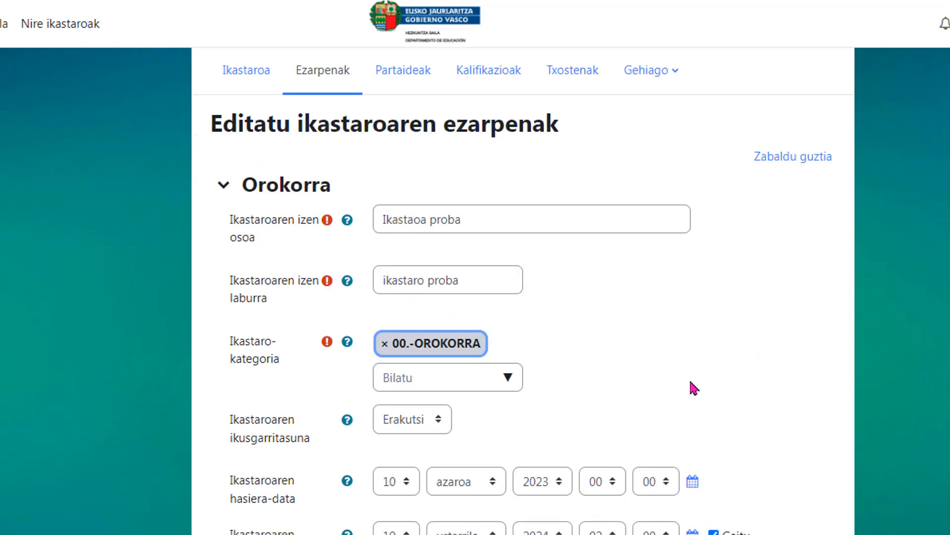
{"action": "scroll", "coordinate": [693, 387], "scroll_direction": "down", "scroll_amount": 15}
{"action": "left_click", "coordinate": [225, 394]}
{"action": "scroll", "coordinate": [277, 329], "scroll_direction": "down", "scroll_amount": 2}
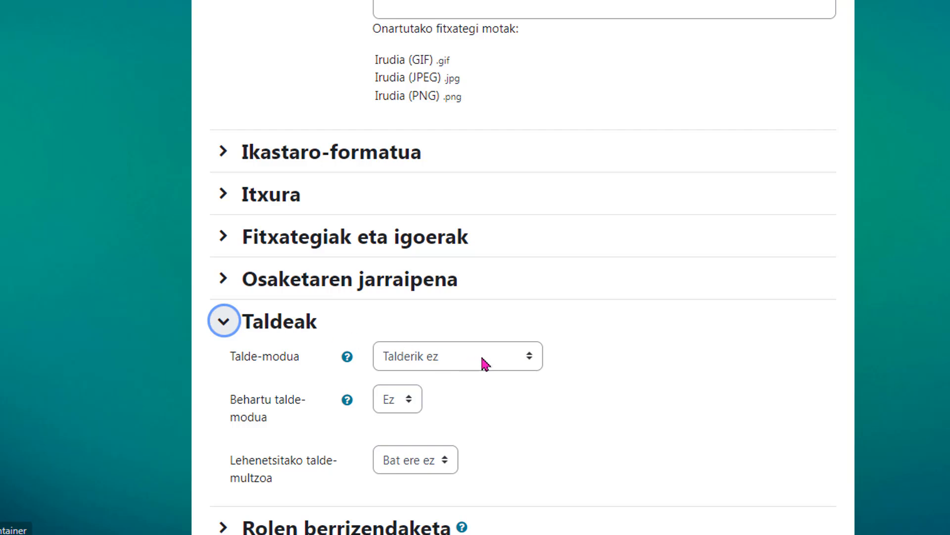
{"action": "left_click", "coordinate": [499, 365]}
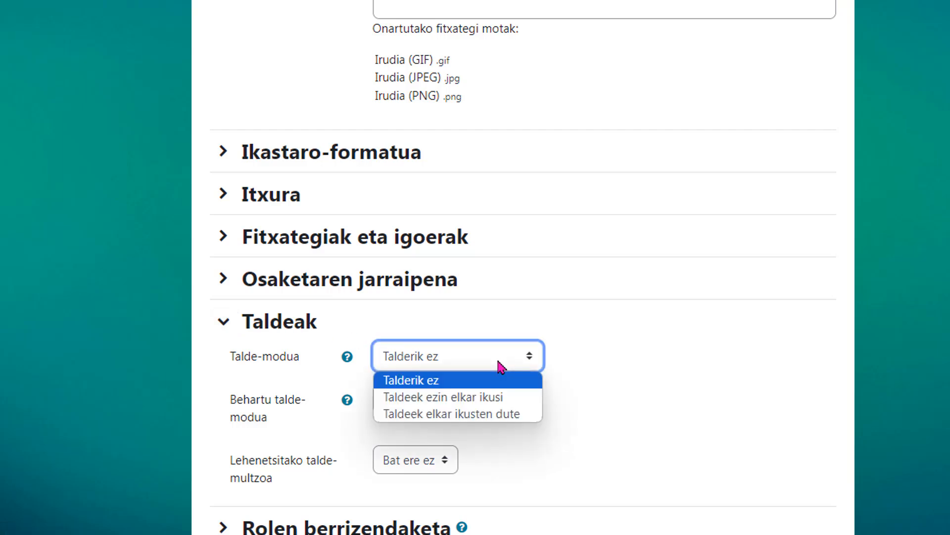
{"action": "left_click", "coordinate": [499, 400]}
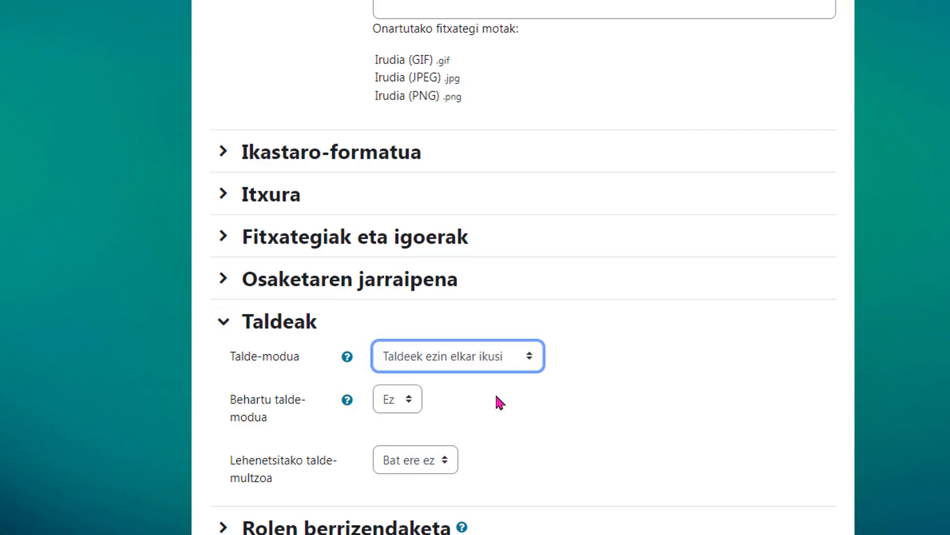
Step: Set Behartu talde-modua to Bai to force the group mode, and save the course settings
{"action": "left_click", "coordinate": [402, 401]}
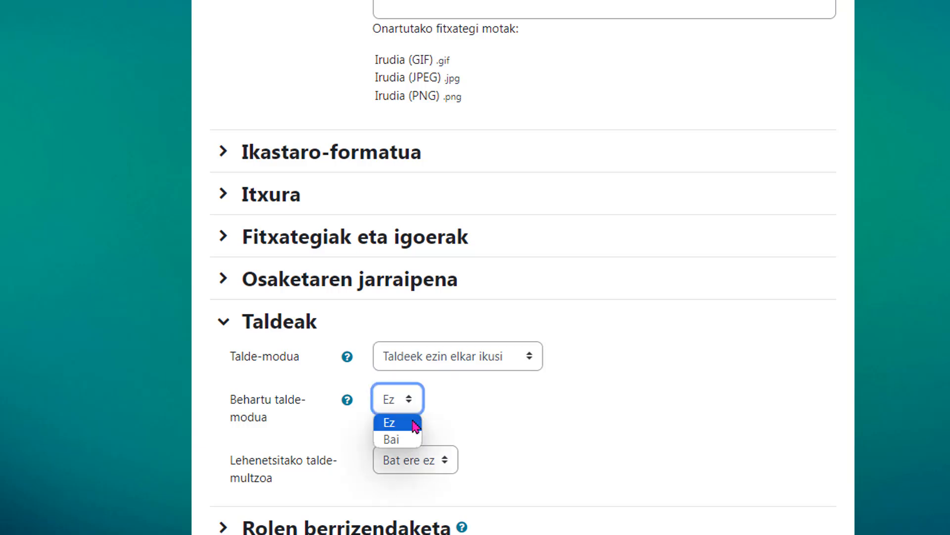
{"action": "left_click", "coordinate": [398, 439]}
{"action": "scroll", "coordinate": [572, 414], "scroll_direction": "down", "scroll_amount": 4}
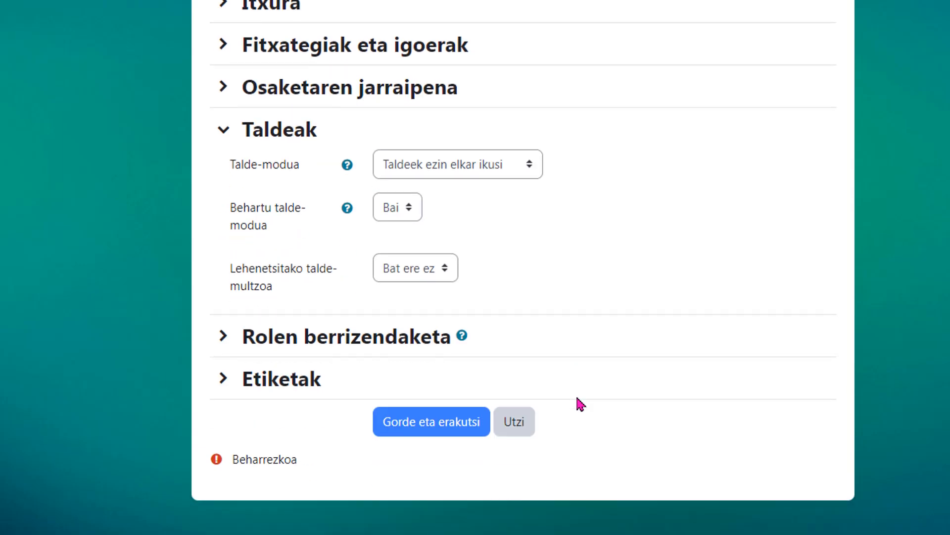
{"action": "left_click", "coordinate": [429, 424]}
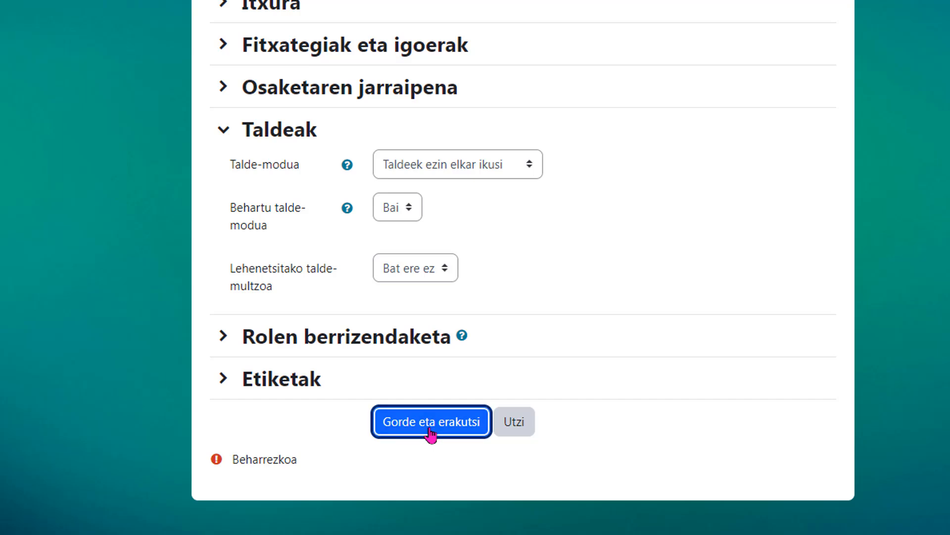
Step: Create a group named Batxi1A in the Ikastaoa proba course
{"action": "scroll", "coordinate": [494, 106], "scroll_direction": "up", "scroll_amount": 2}
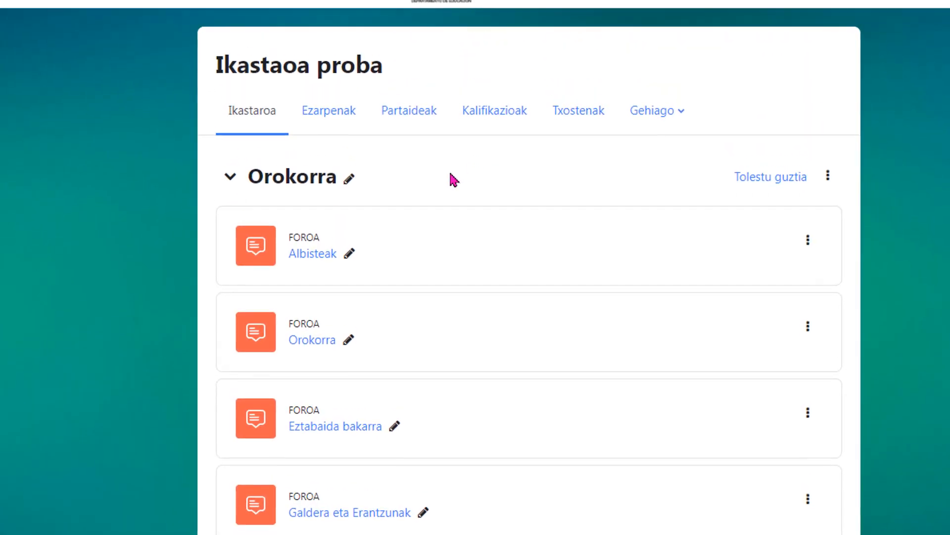
{"action": "left_click", "coordinate": [415, 125]}
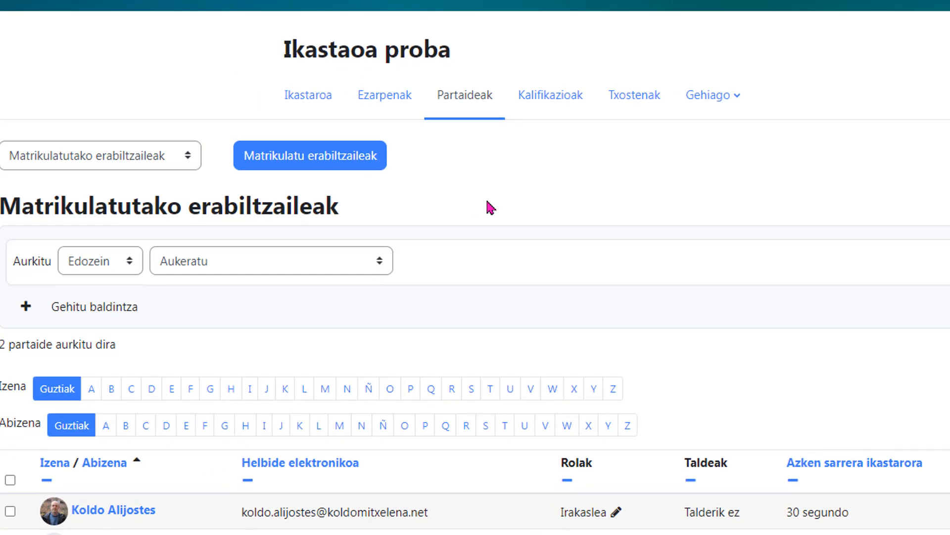
{"action": "left_click", "coordinate": [105, 181]}
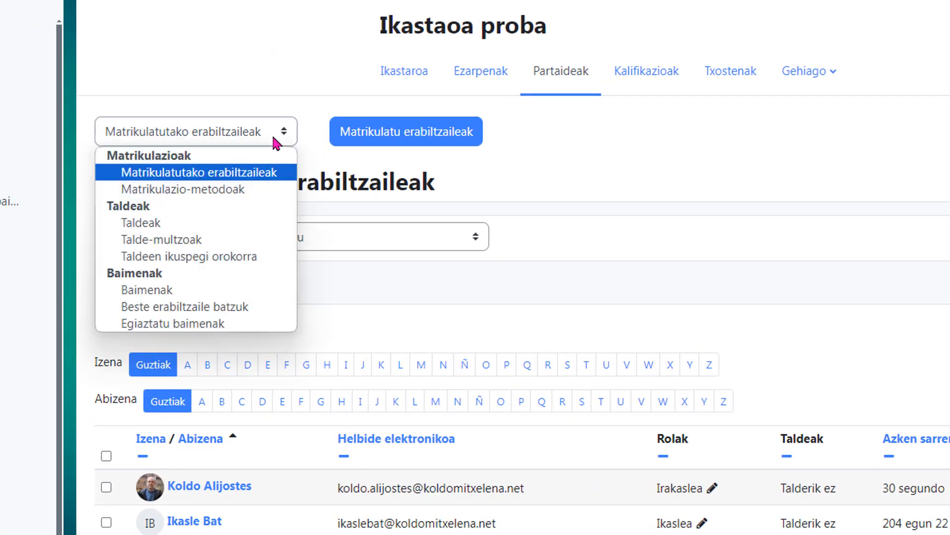
{"action": "left_click", "coordinate": [277, 143]}
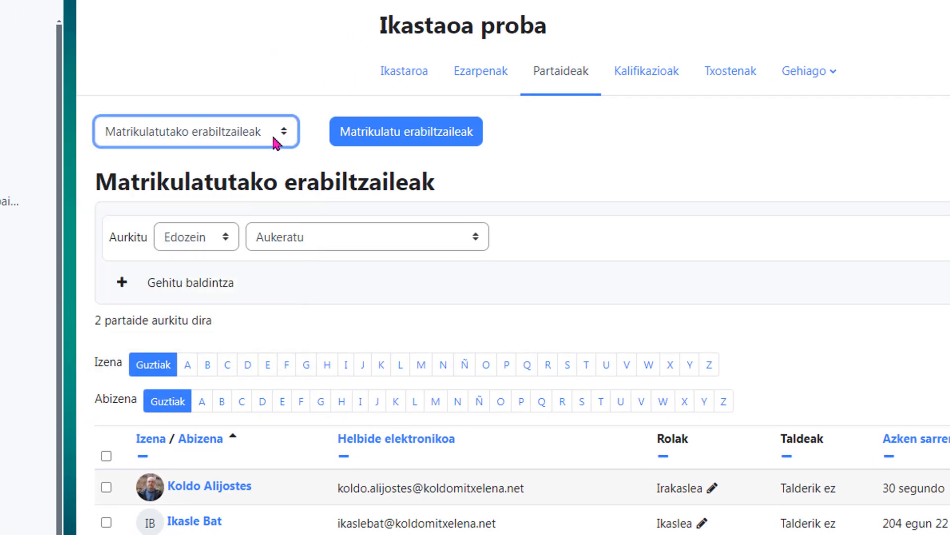
{"action": "left_click", "coordinate": [284, 137]}
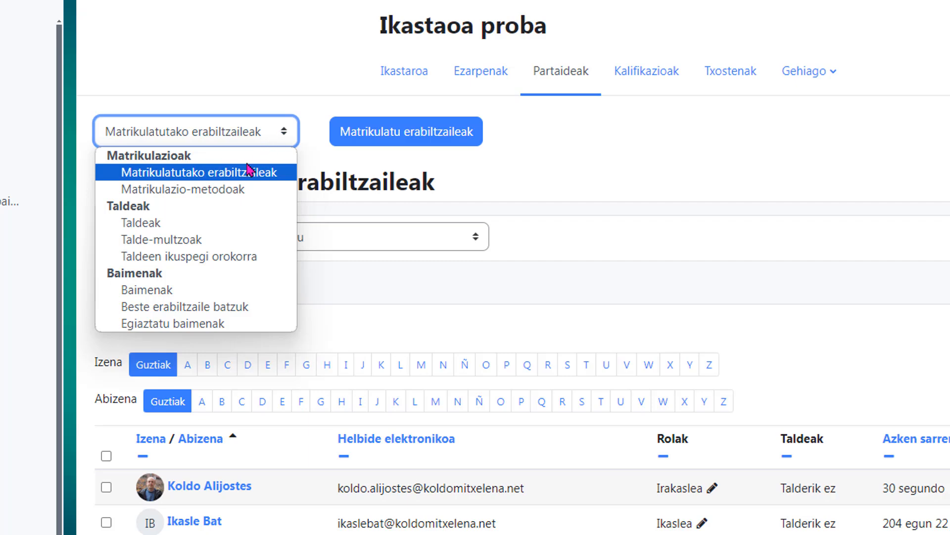
{"action": "left_click", "coordinate": [198, 224]}
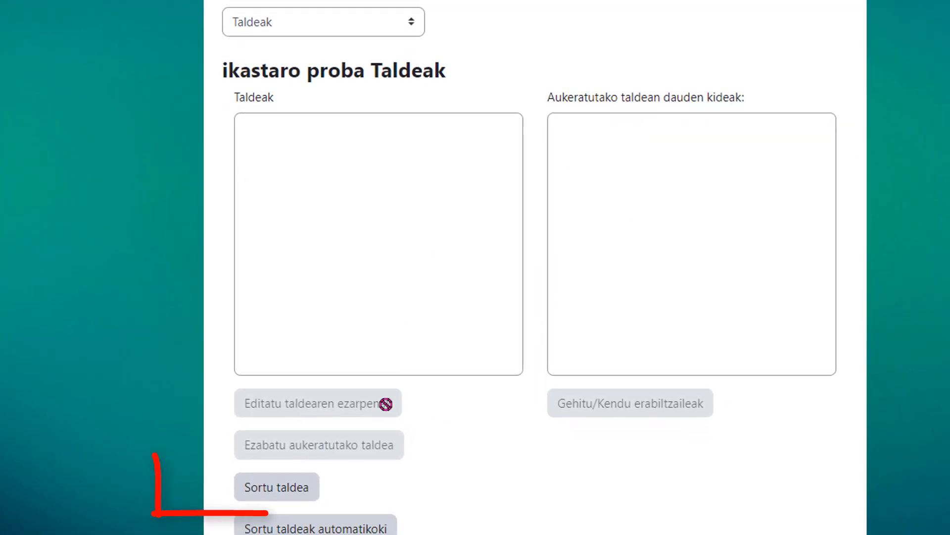
{"action": "left_click", "coordinate": [298, 490]}
{"action": "left_click", "coordinate": [245, 81]}
{"action": "type", "text": "Batxi1A"}
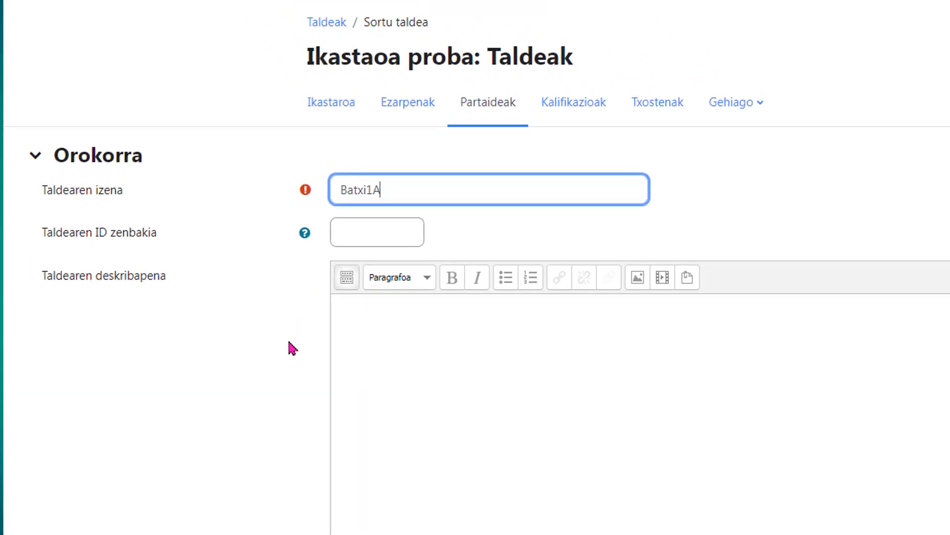
{"action": "scroll", "coordinate": [230, 418], "scroll_direction": "down", "scroll_amount": 3}
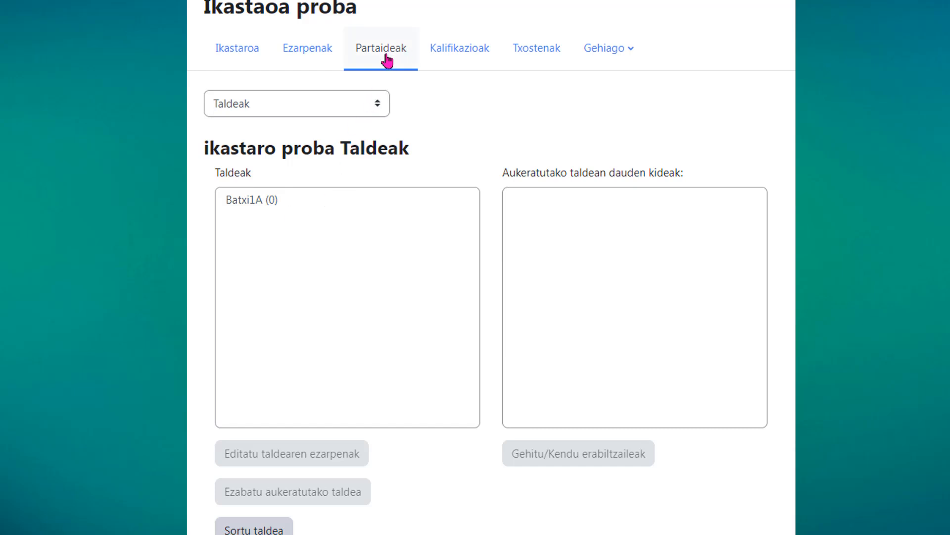
Step: Start a Sinkronizatu kohortea enrolment method for the Ikastaoa proba course and choose the BATX1A cohort
{"action": "left_click", "coordinate": [403, 48]}
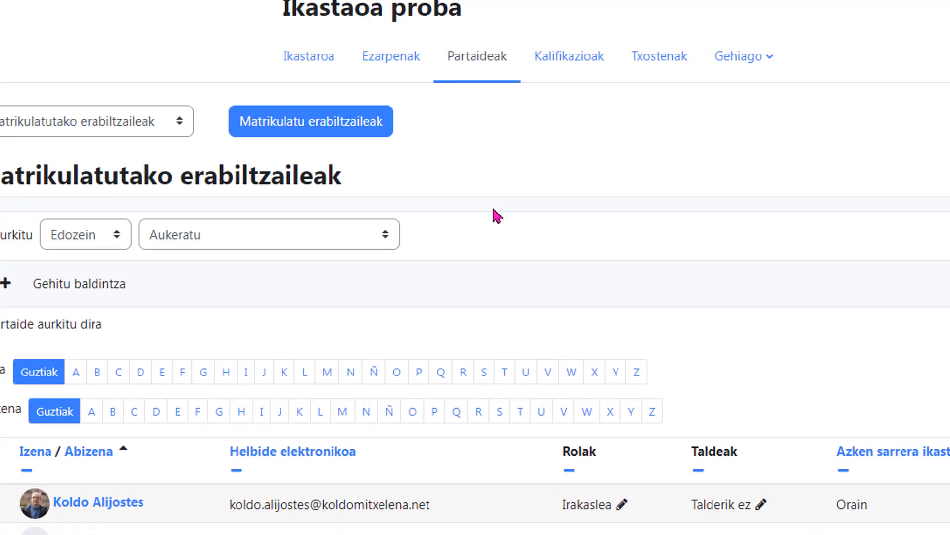
{"action": "left_click", "coordinate": [101, 108]}
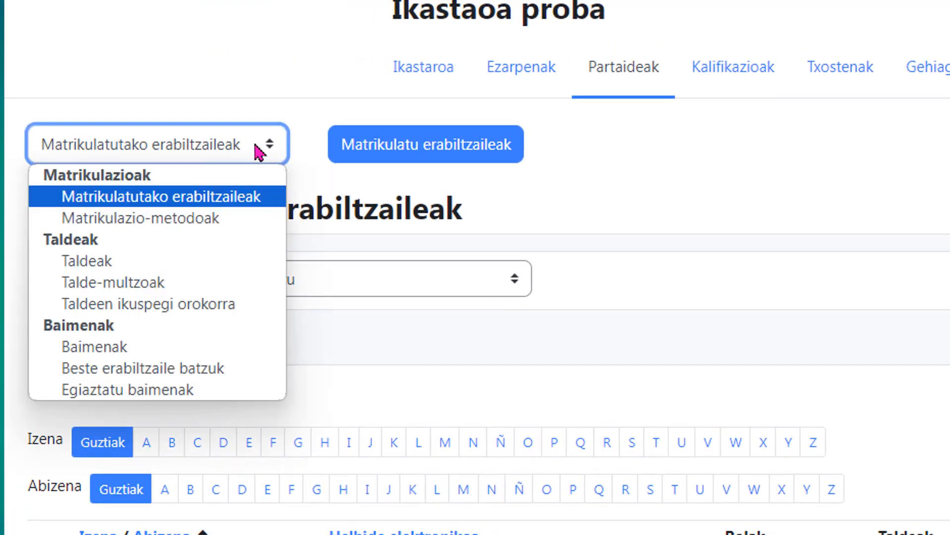
{"action": "left_click", "coordinate": [238, 218]}
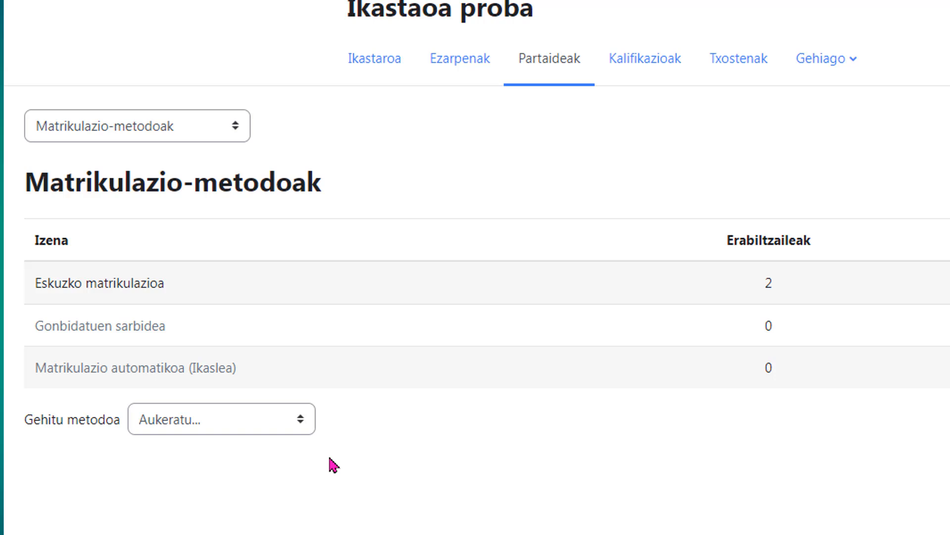
{"action": "left_click", "coordinate": [294, 426]}
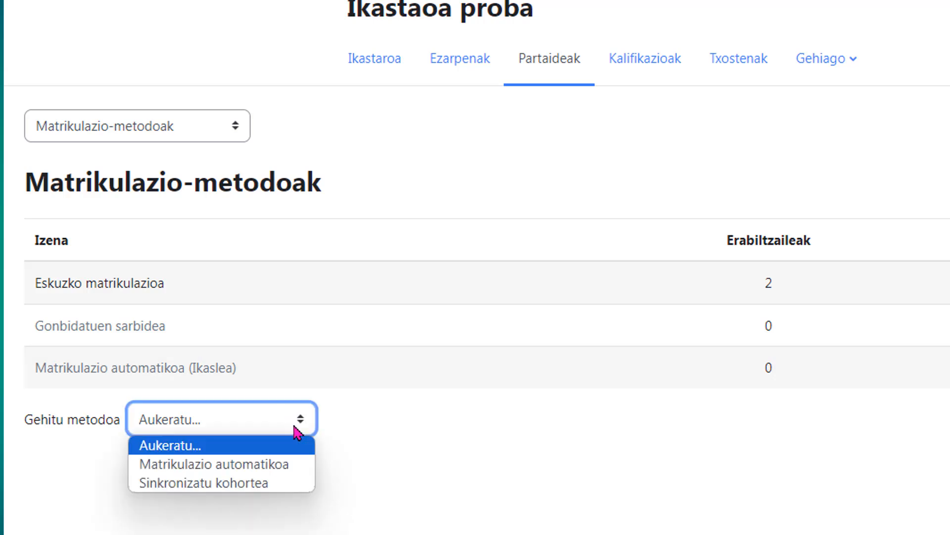
{"action": "left_click", "coordinate": [276, 487]}
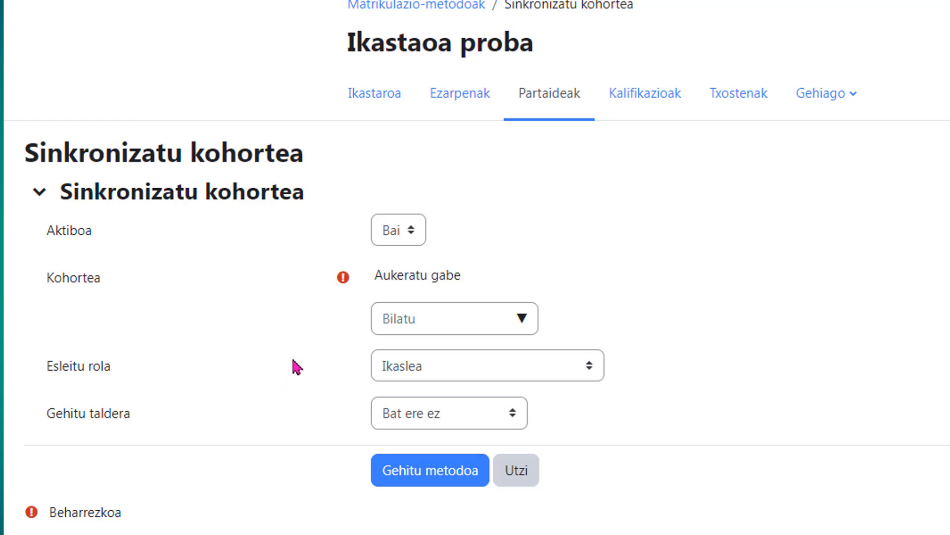
{"action": "left_click", "coordinate": [527, 320]}
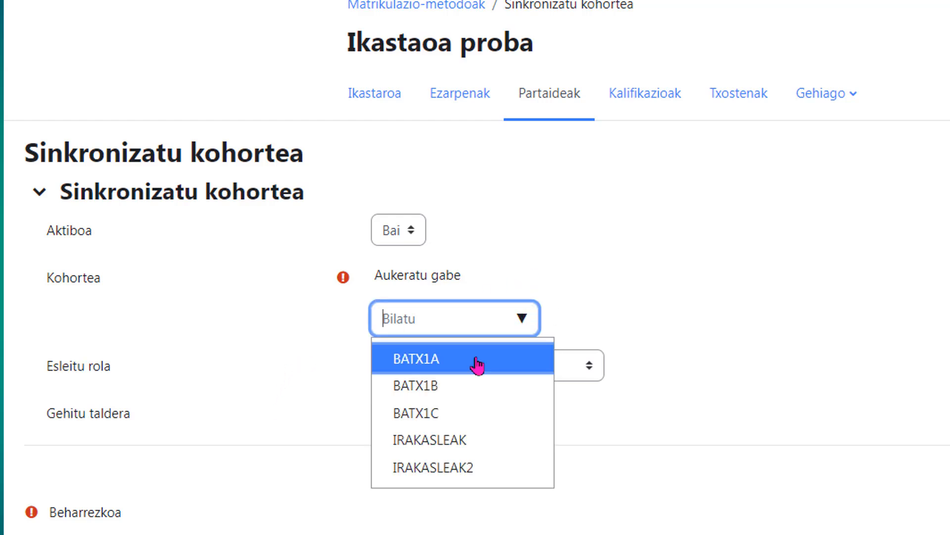
{"action": "left_click", "coordinate": [478, 365]}
{"action": "left_click", "coordinate": [638, 286]}
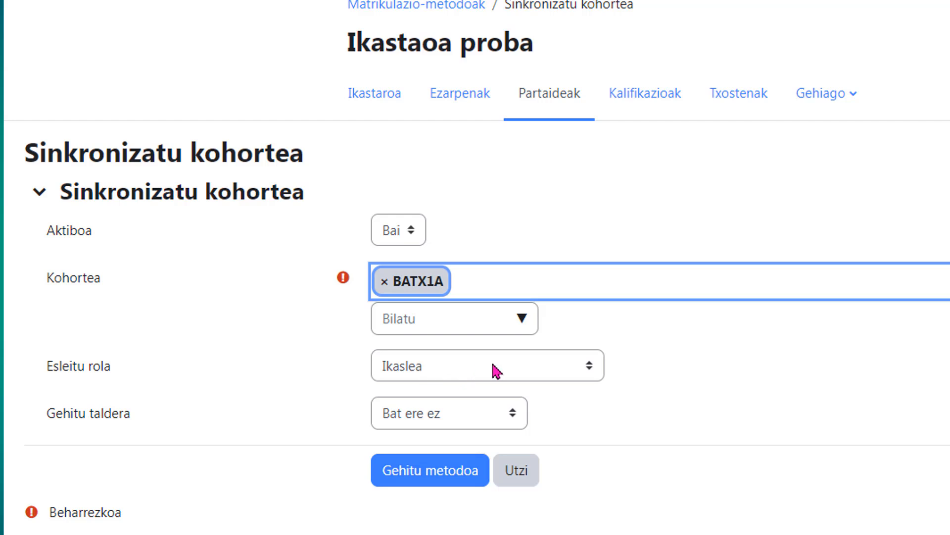
Step: Keep the Ikaslea role, assign the cohort's users to the Batxi1A group, and add the enrolment method
{"action": "left_click", "coordinate": [589, 371]}
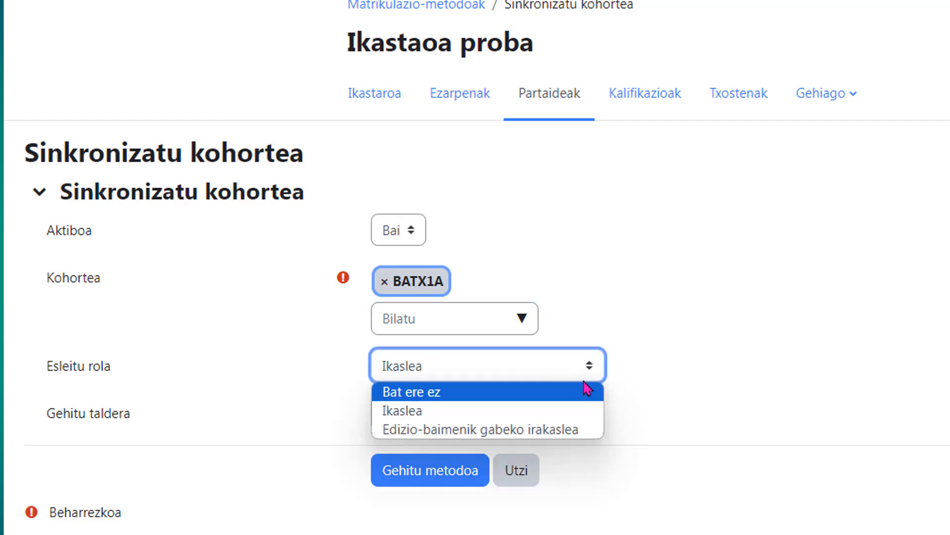
{"action": "left_click", "coordinate": [691, 396]}
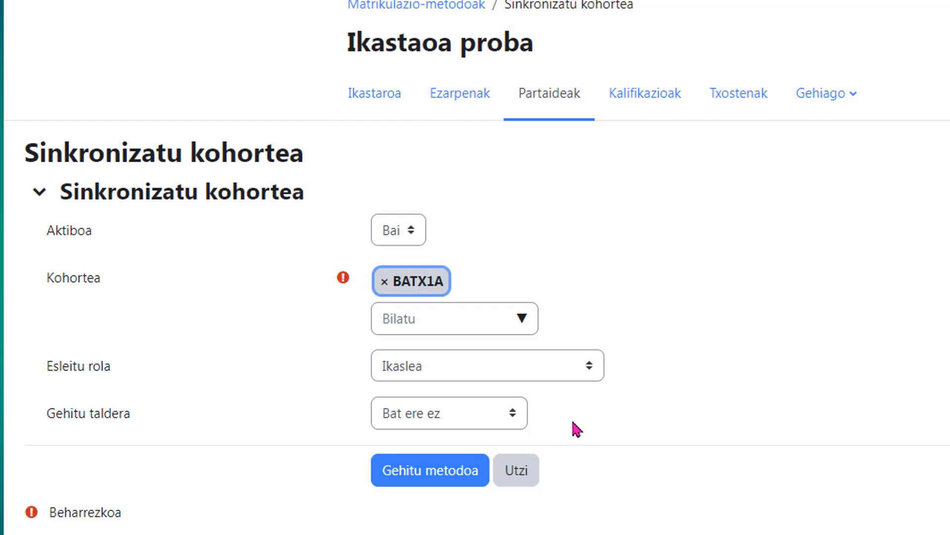
{"action": "left_click", "coordinate": [507, 412]}
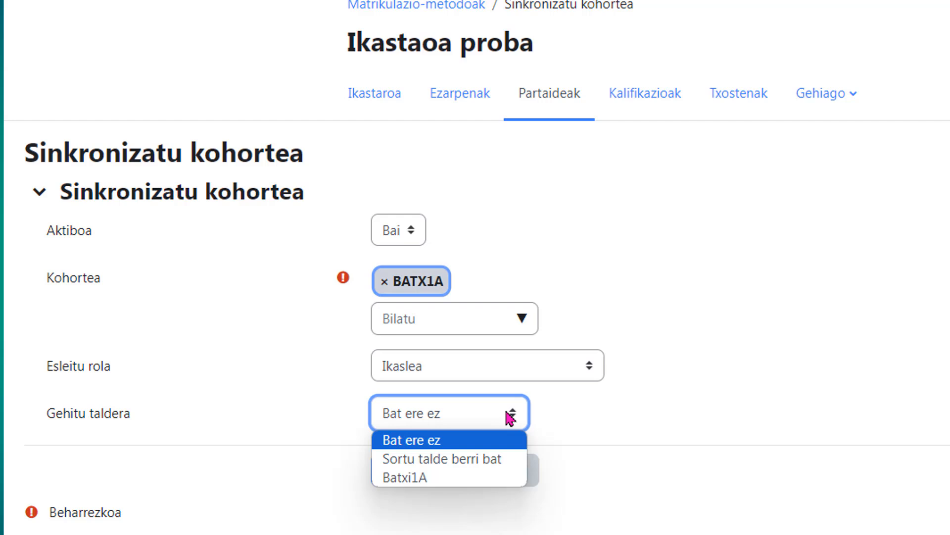
{"action": "left_click", "coordinate": [471, 483]}
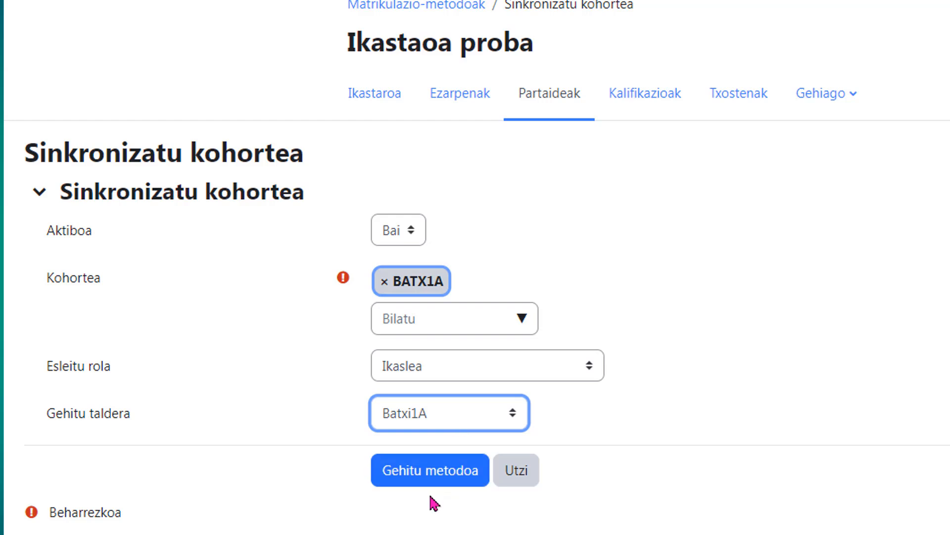
{"action": "left_click", "coordinate": [448, 483]}
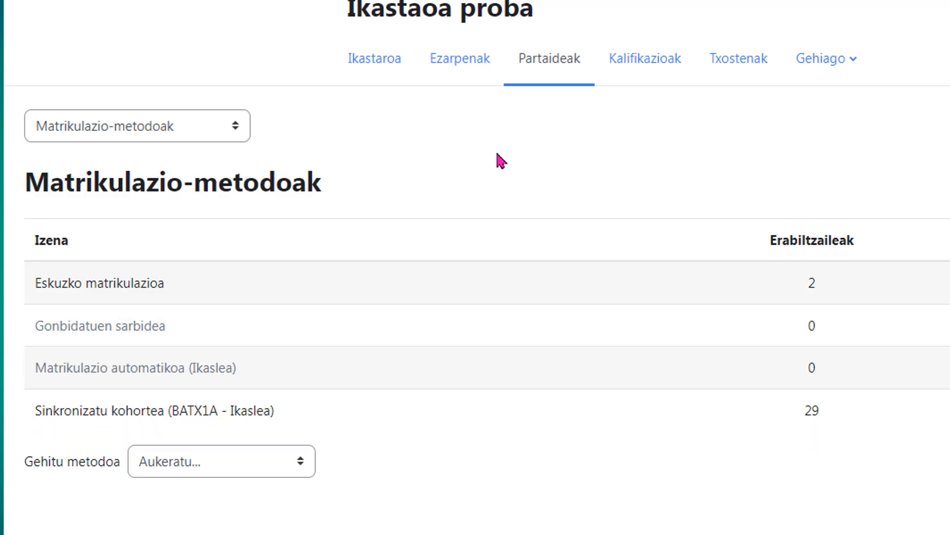
Step: Check which members belong to the Batxi1A group on the course's groups page
{"action": "left_click", "coordinate": [548, 68]}
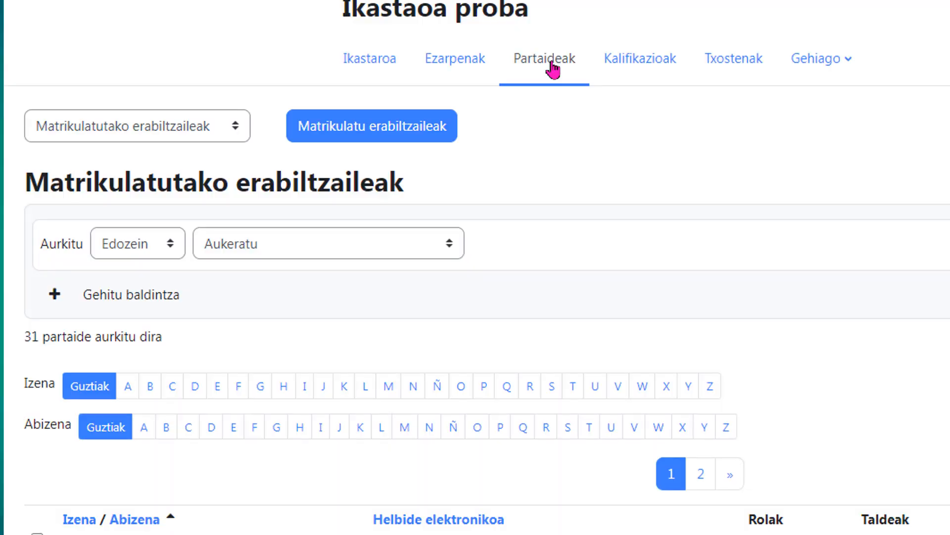
{"action": "left_click", "coordinate": [228, 132]}
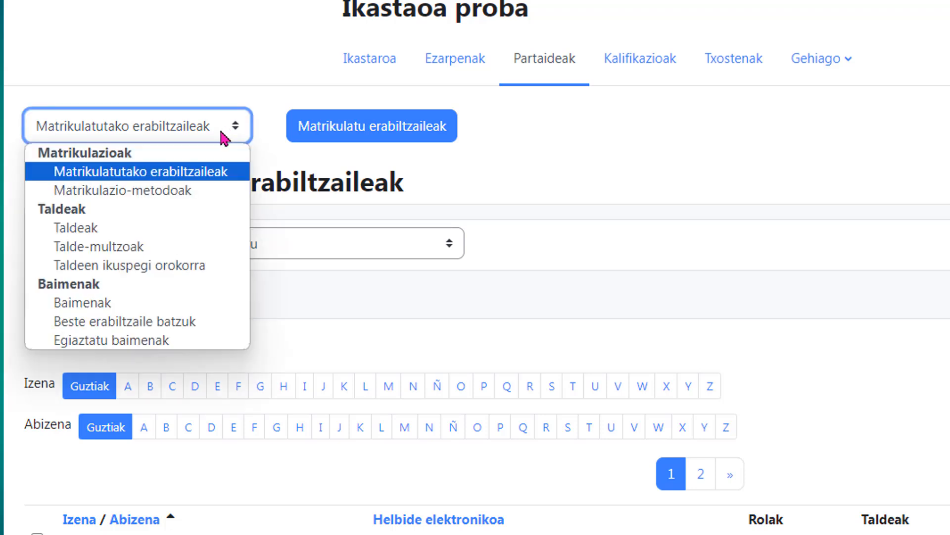
{"action": "left_click", "coordinate": [155, 223]}
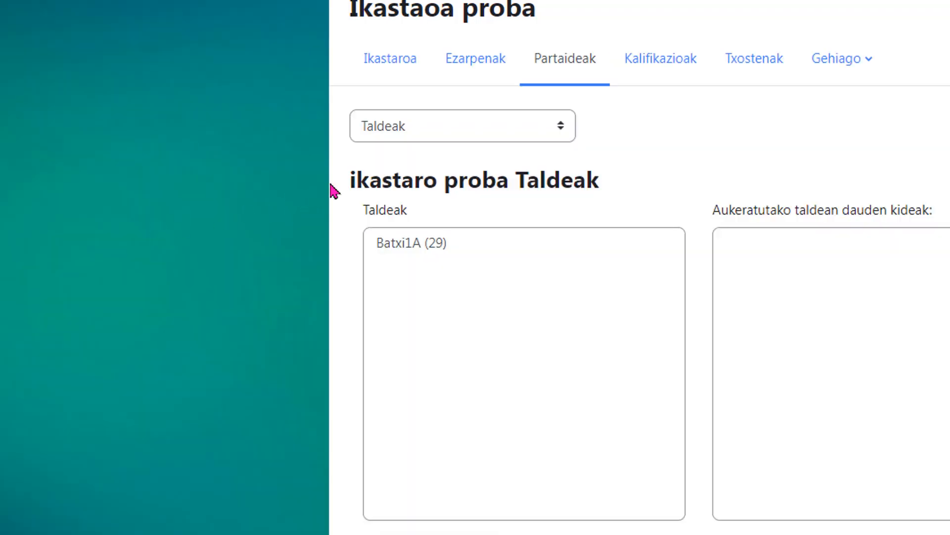
{"action": "left_click", "coordinate": [427, 245]}
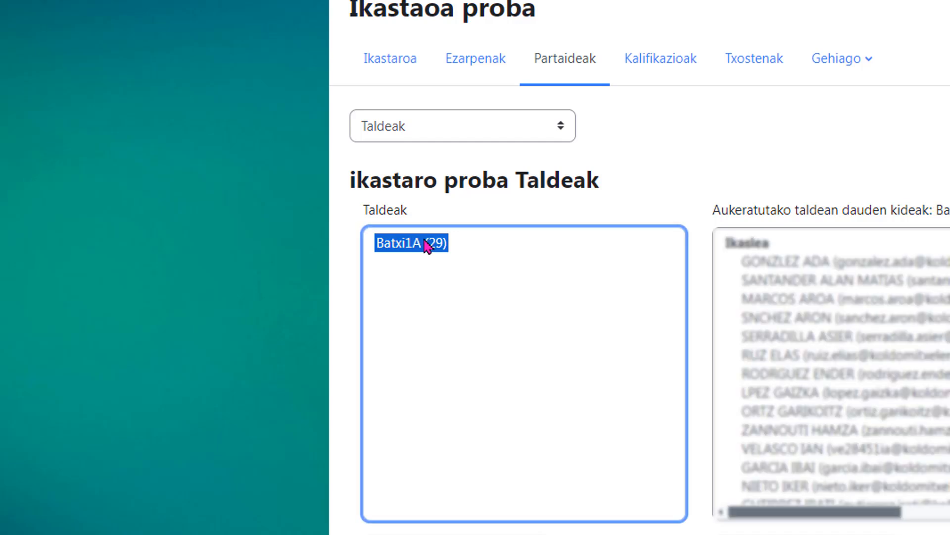